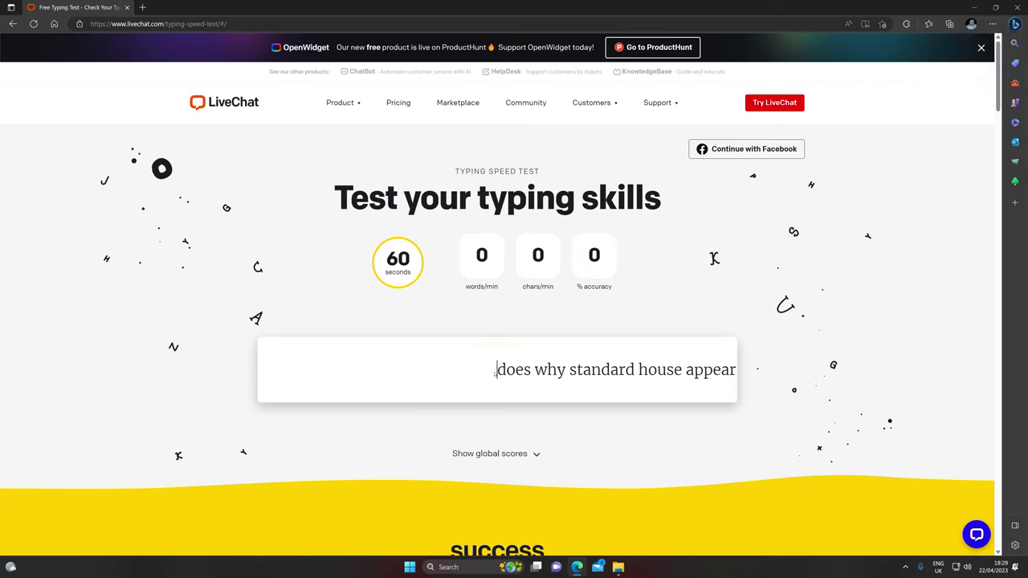
Step: Type the prompted words through the 60-second test, reaching 32 WPM at 86% accuracy, then dismiss the T-REX result
text(dose why stan)
key(BackSpace)
key(BackSpace)
key(BackSpace)
text(andf)
text(ard )
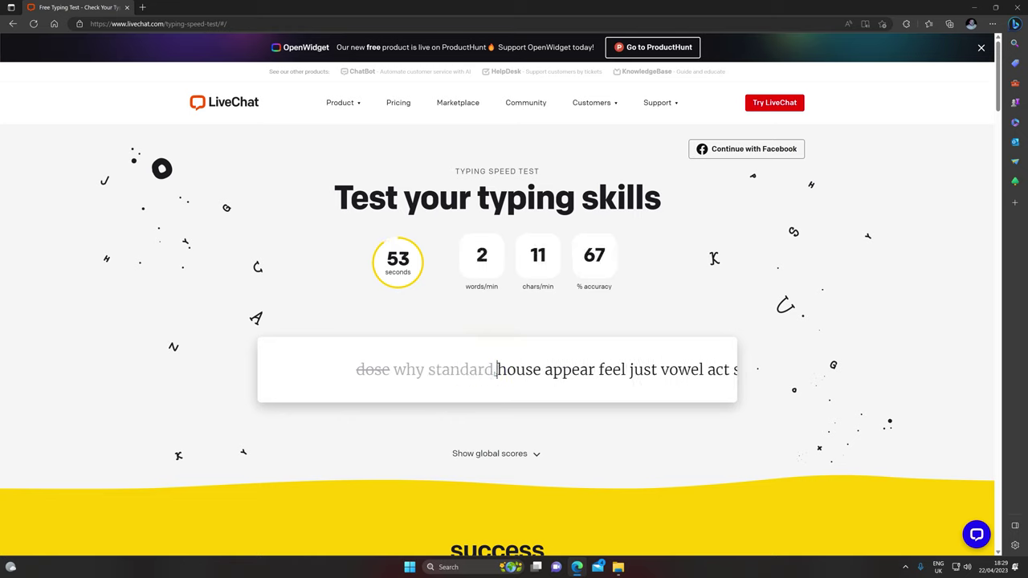
text(house appear feel)
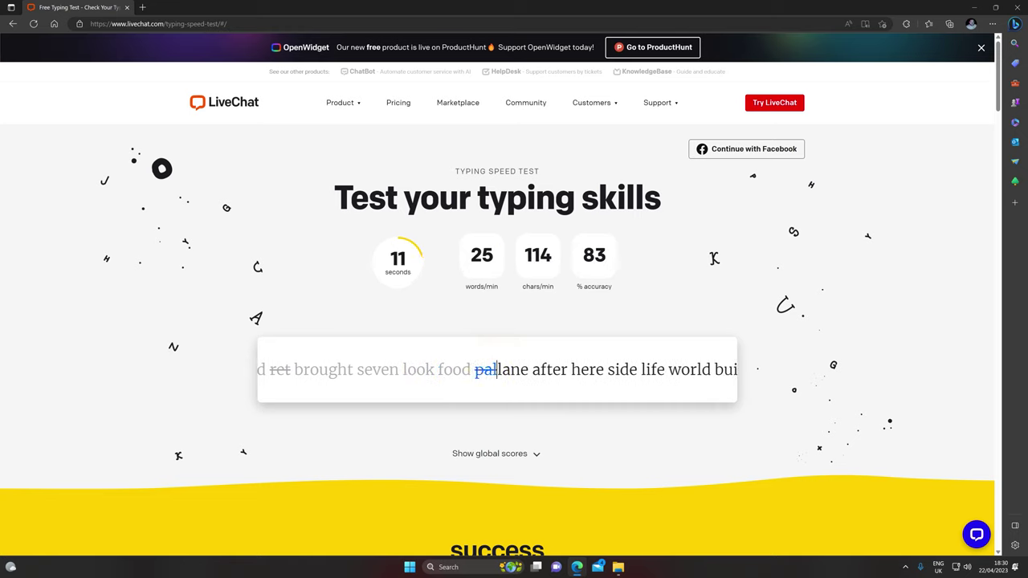
text(e )
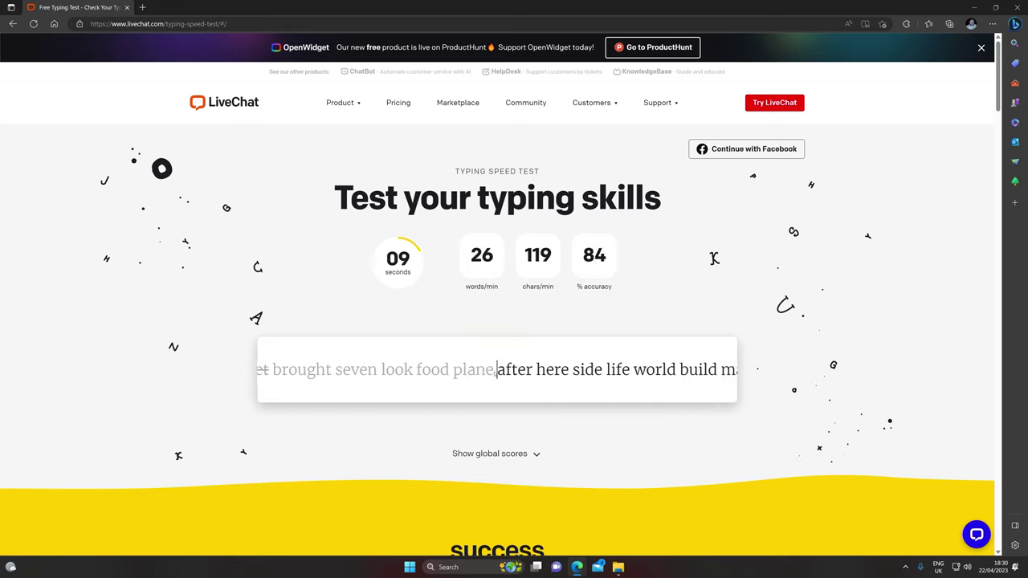
text(afd)
text(t)
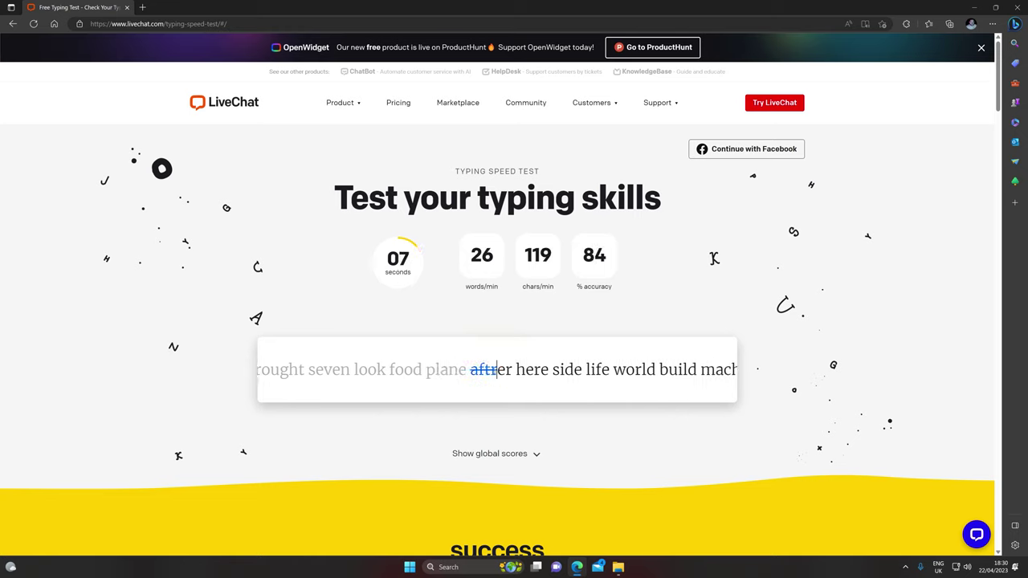
key(BackSpace)
text(er here s)
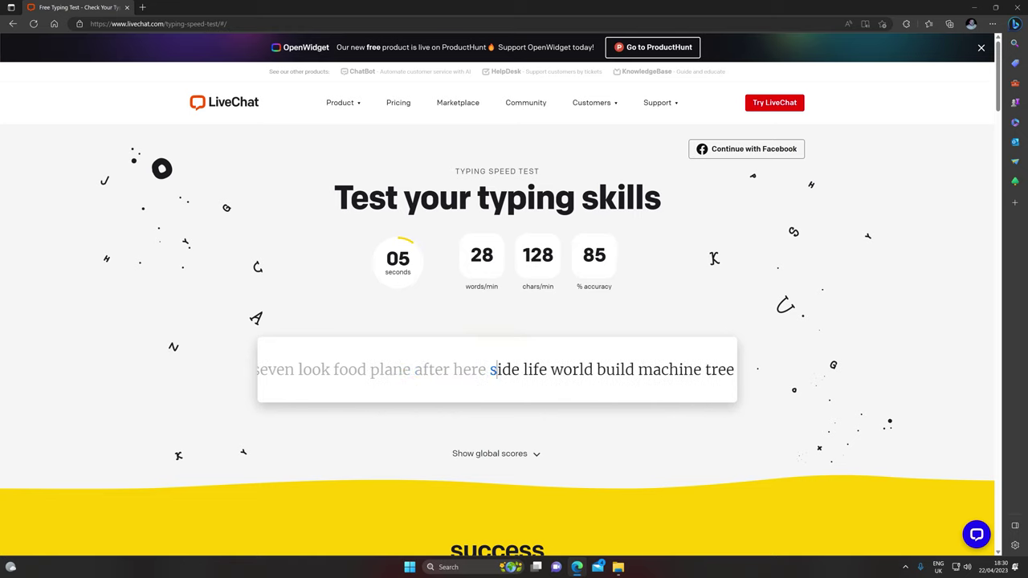
text(ide life wourld build)
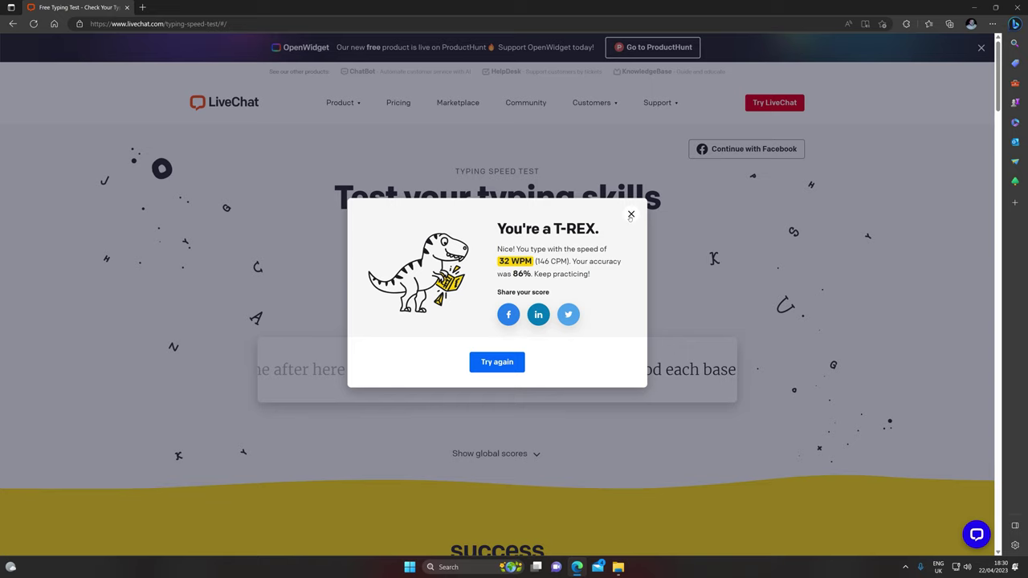
click(630, 214)
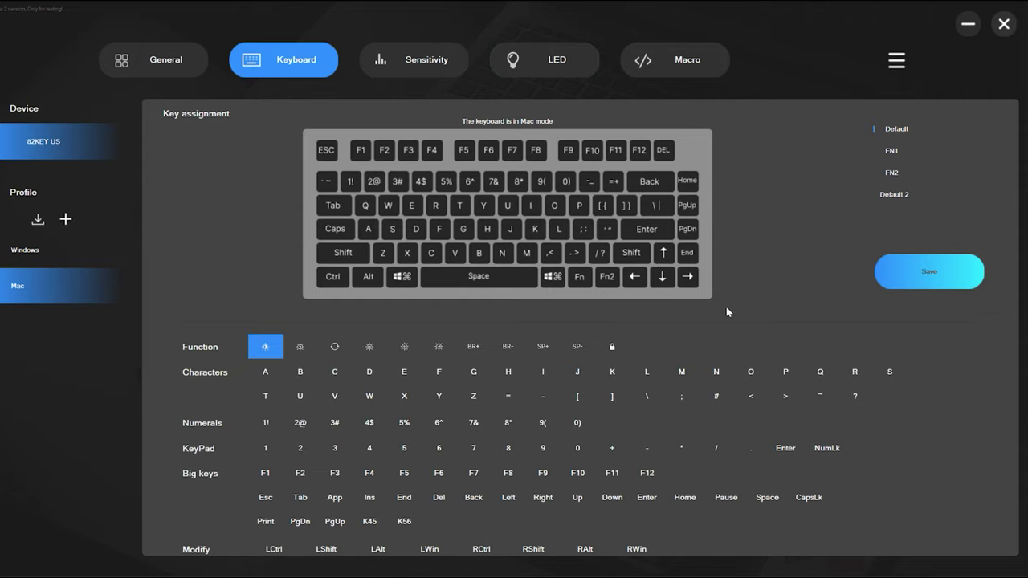
Step: Check the General tab's device info, then go back to the Keyboard key-assignment layout
click(161, 69)
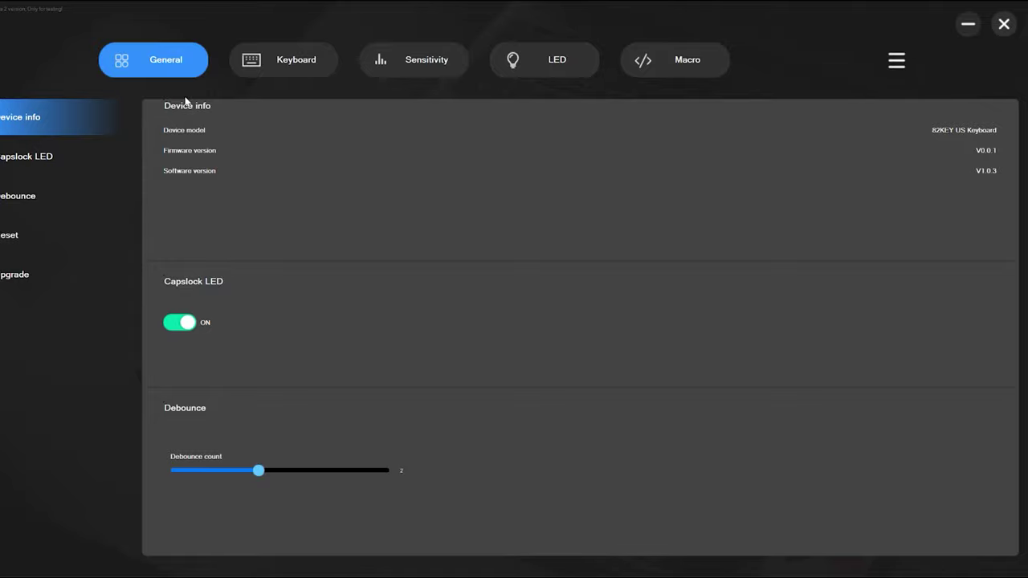
click(269, 69)
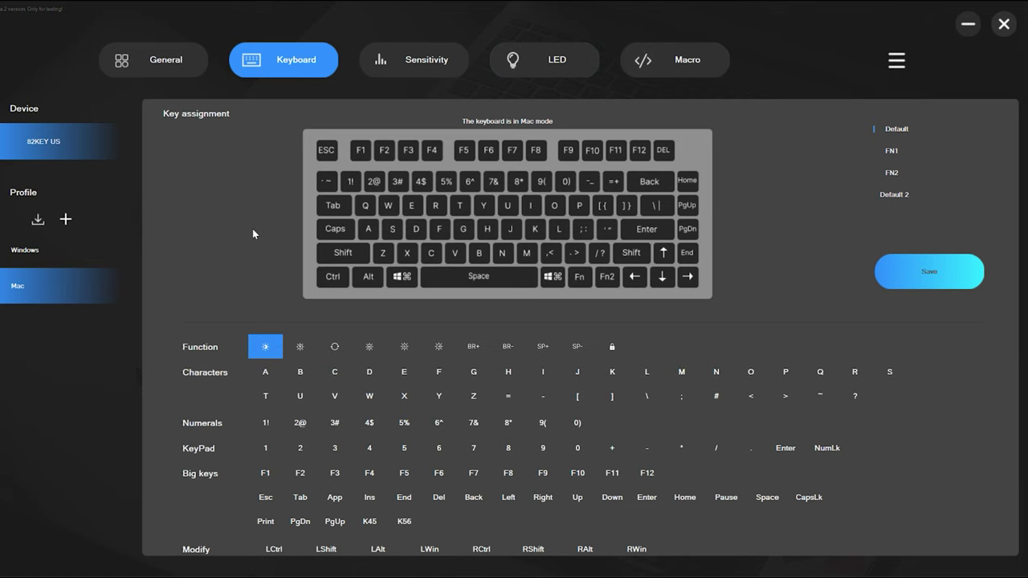
Step: Enable Start tracking key stroke, test Esc twice, and raise its actuation point higher
click(411, 66)
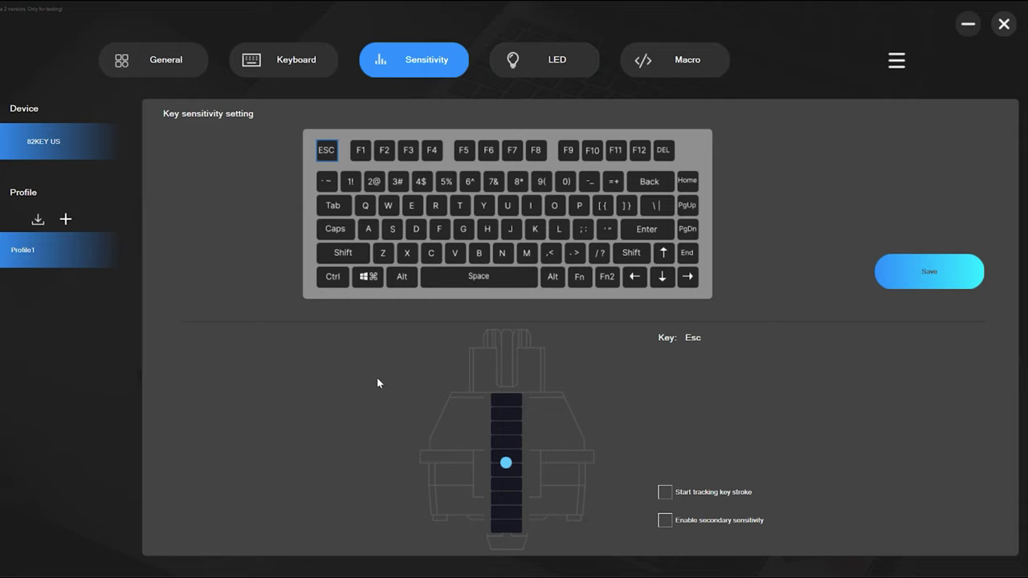
click(663, 496)
key(Escape)
key(Escape)
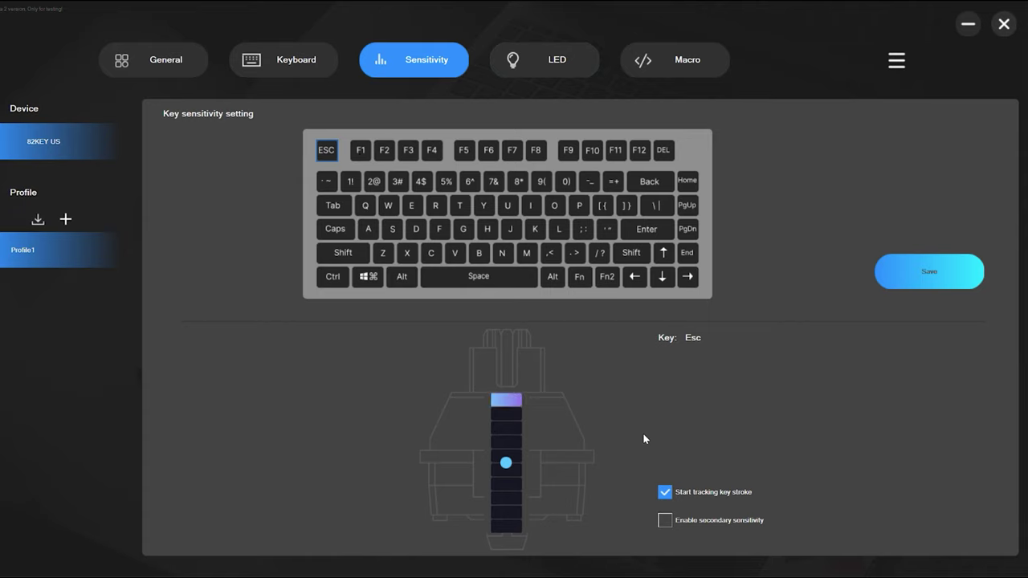
key(Escape)
drag(505, 463, 505, 420)
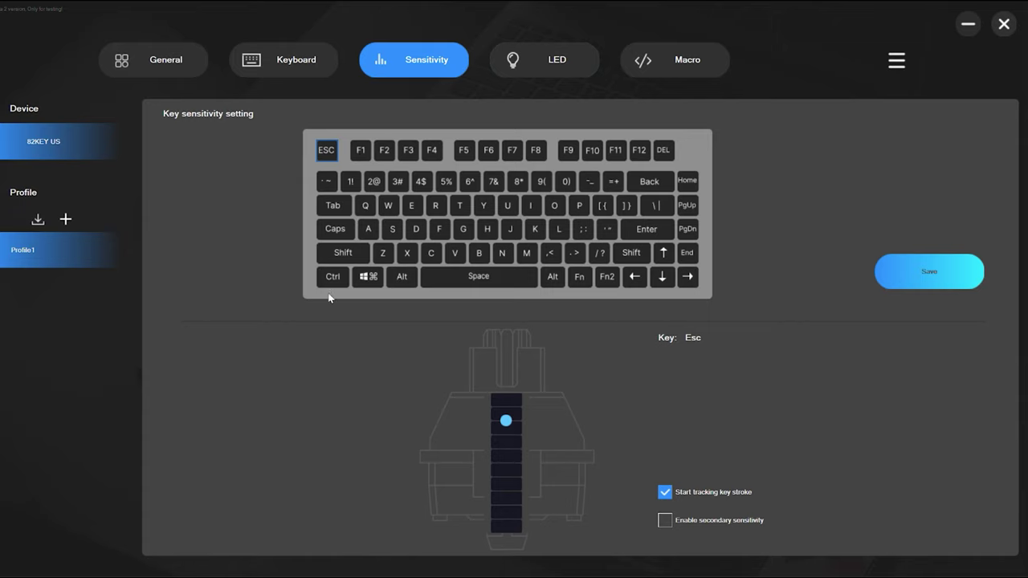
Step: Look over the LED page's rotate marquee effect and sliders, then bring up the Macro page
click(550, 70)
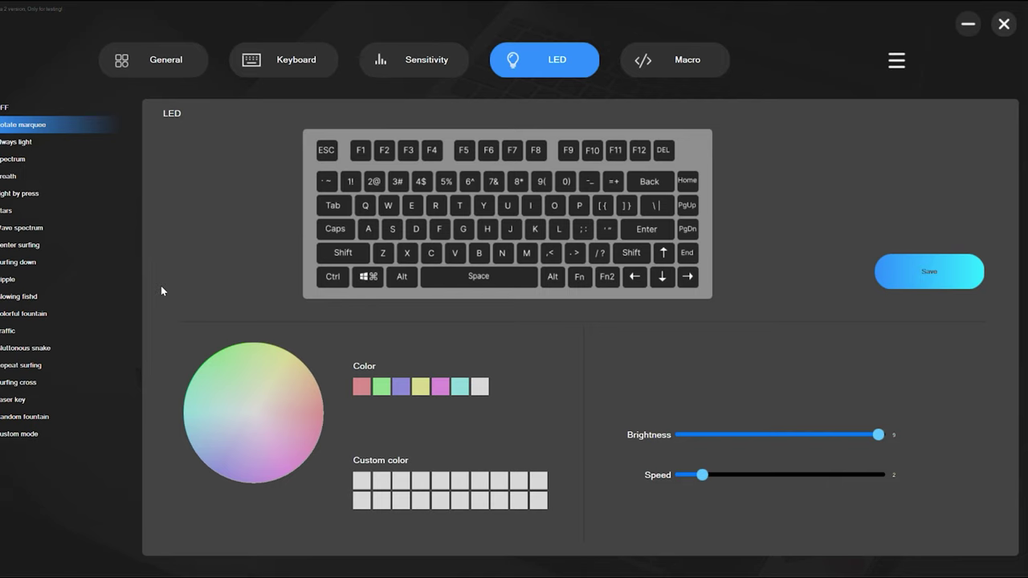
click(695, 71)
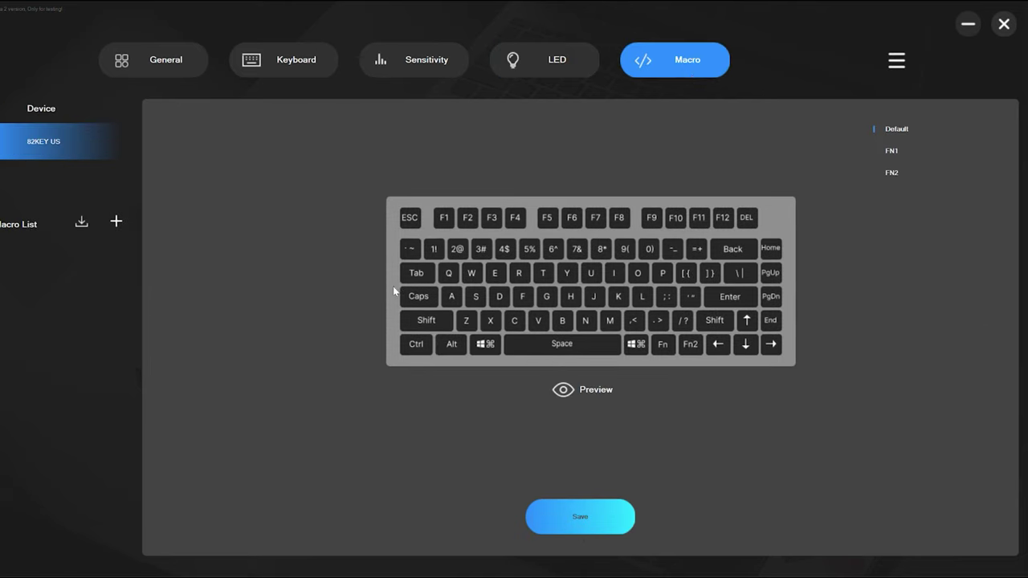